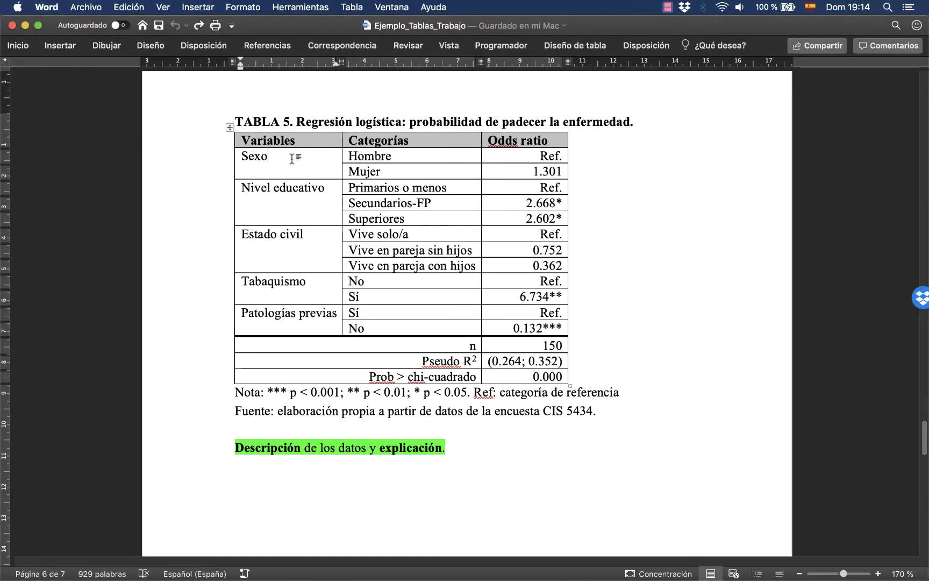
- Compare the Sexo categories and the Mujer odds ratio in Table 5 with the Sexo(1) row of the SPSS "Variables en la ecuación" output
drag(398, 157, 399, 170)
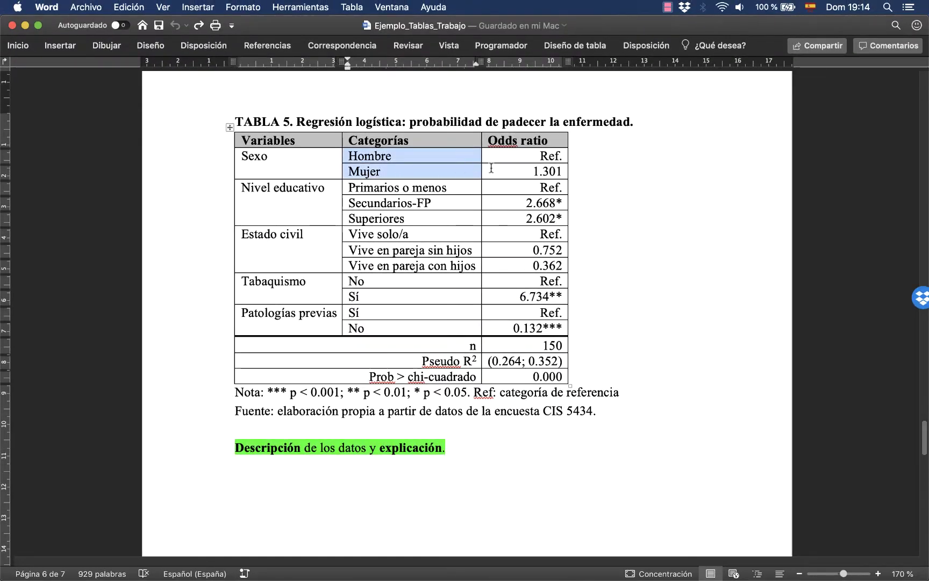
click(529, 155)
drag(529, 156, 564, 156)
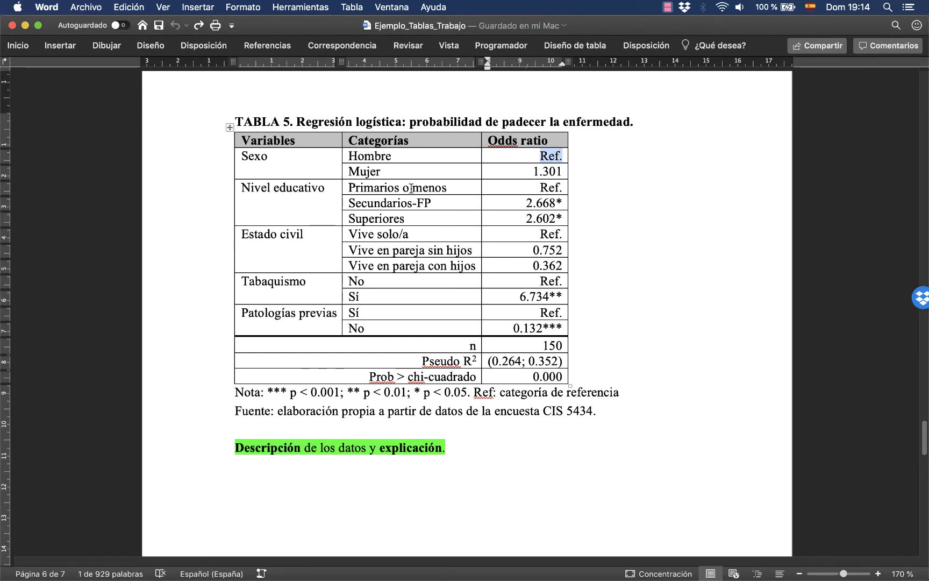
click(406, 160)
click(426, 173)
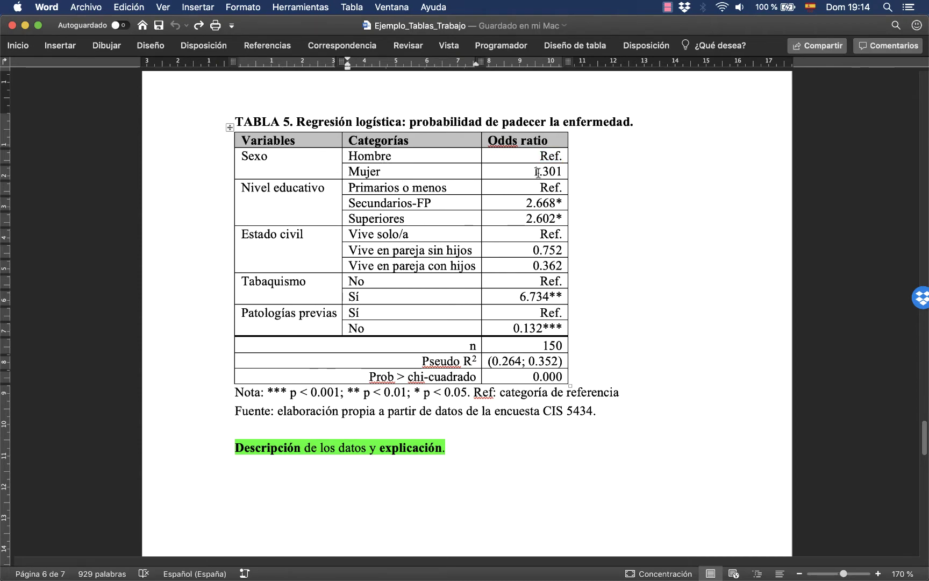
key(super+Tab)
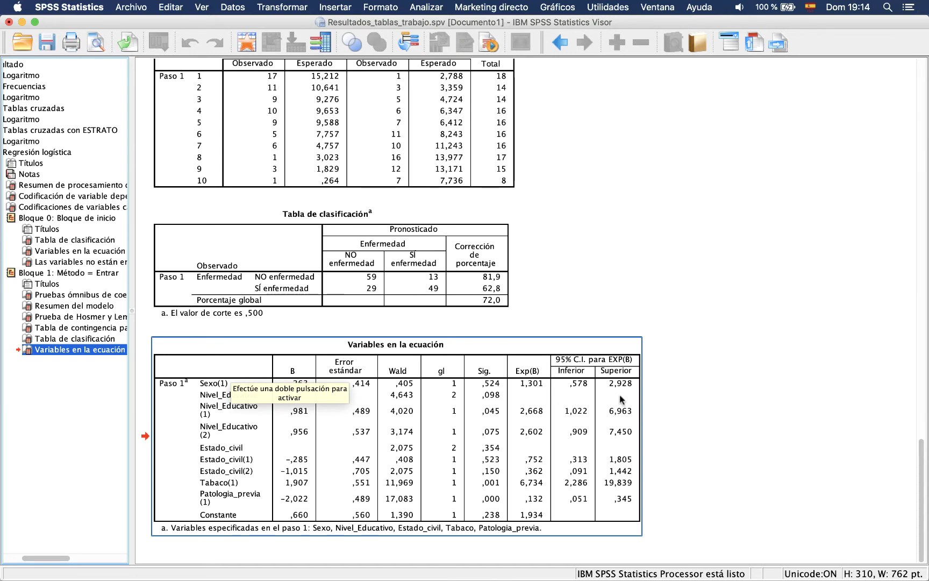
click(651, 388)
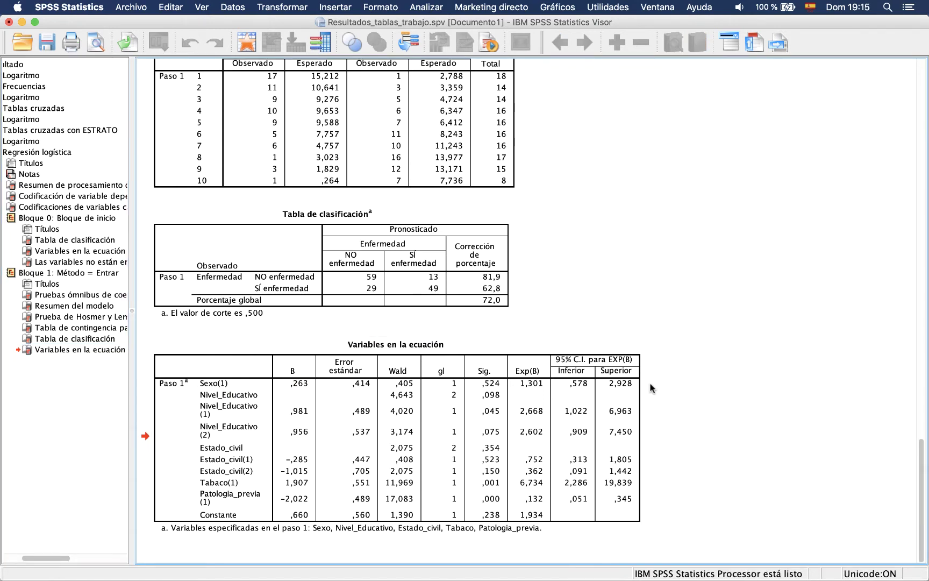
click(573, 389)
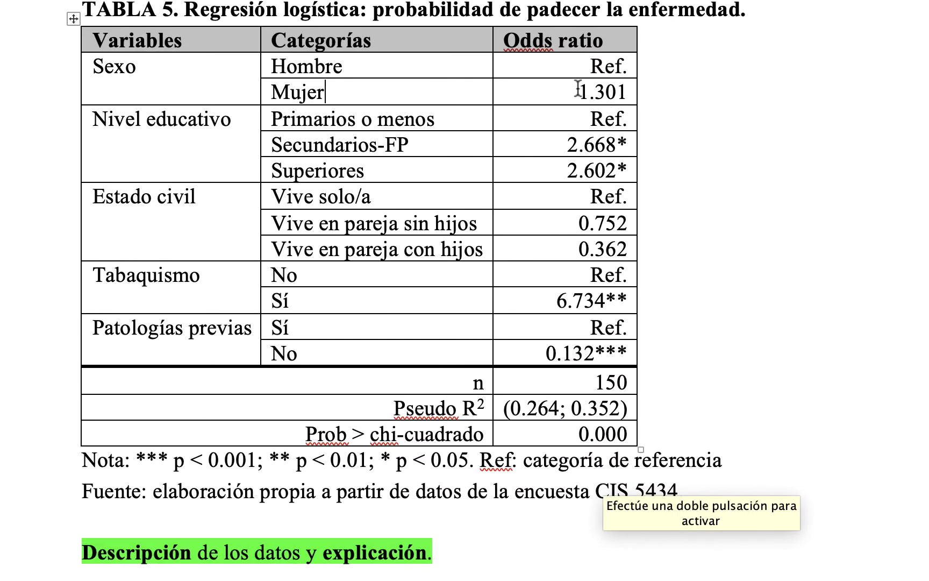
drag(577, 89, 619, 91)
click(628, 92)
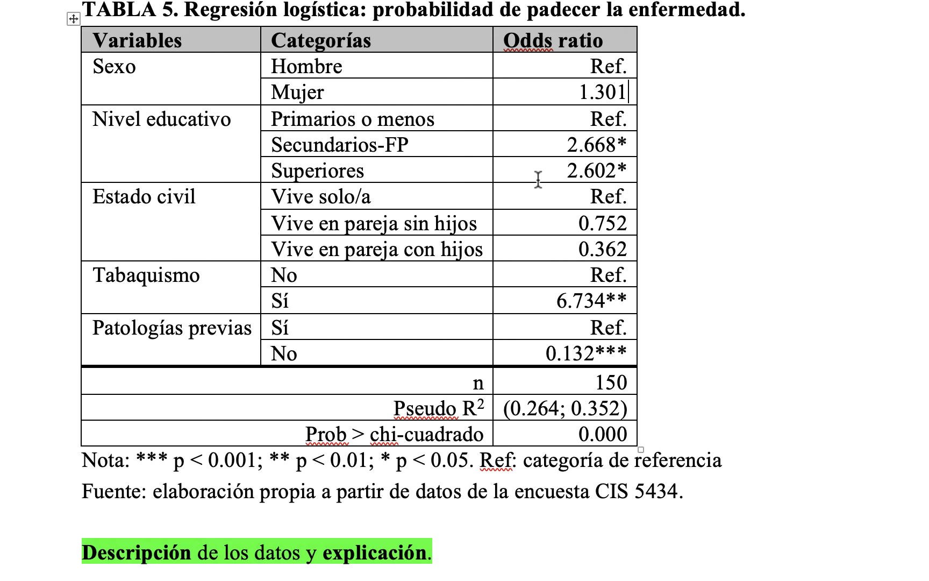
- Check the Nivel educativo categories against the significance and confidence intervals of the Nivel_Educativo rows in the SPSS "Variables en la ecuación" output
drag(362, 119, 519, 126)
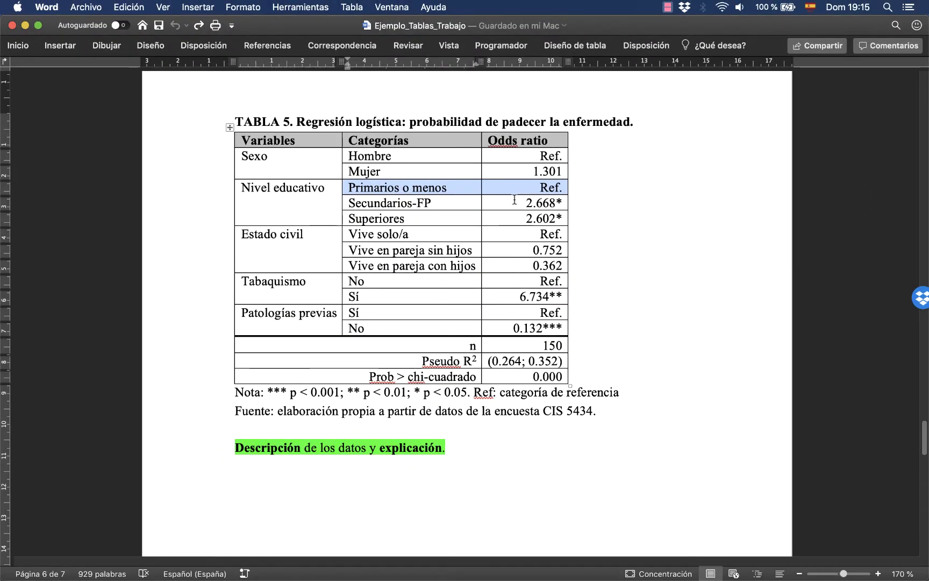
key(super+Tab)
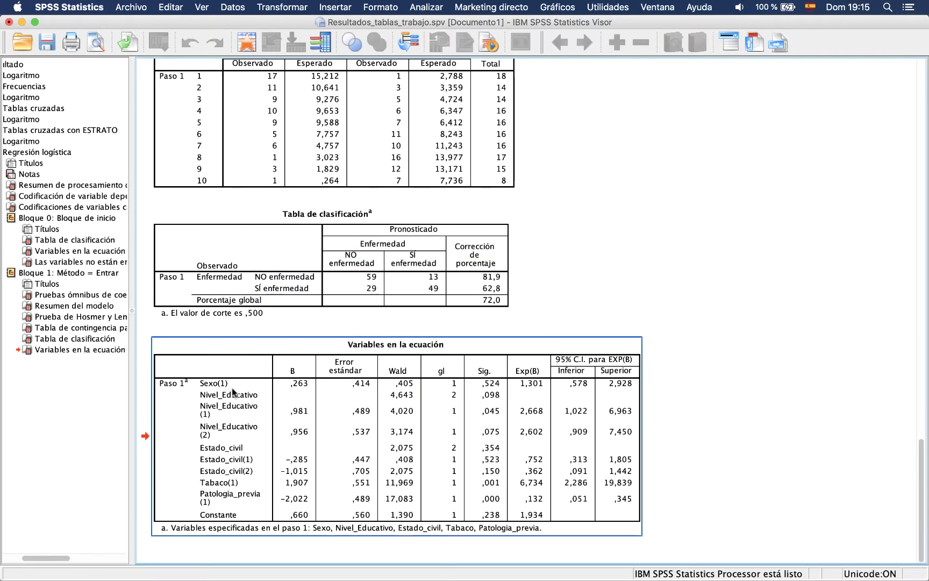
click(667, 359)
click(417, 439)
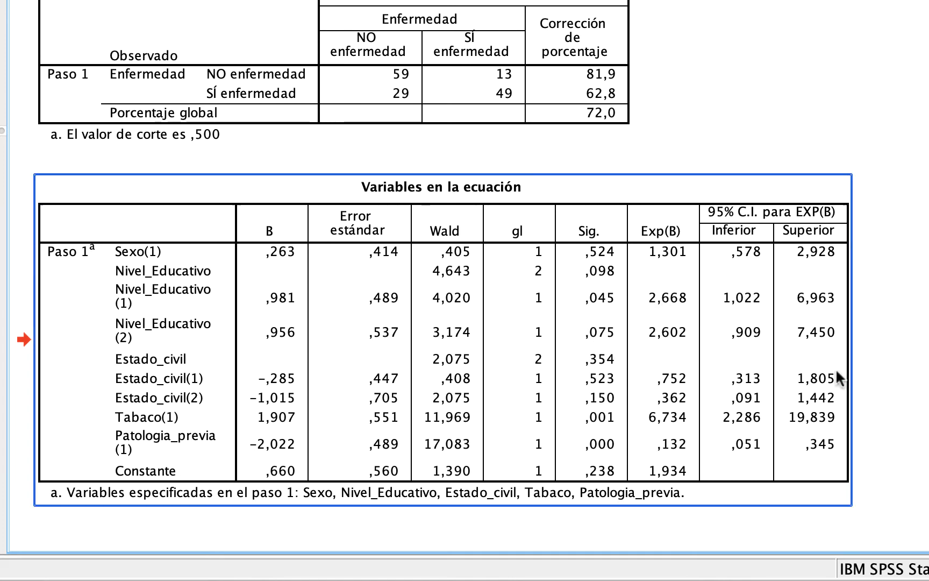
- Return to Word, remove the significance asterisk from the Superiores odds ratio in Table 5, and select that category with its value
key(super+Tab)
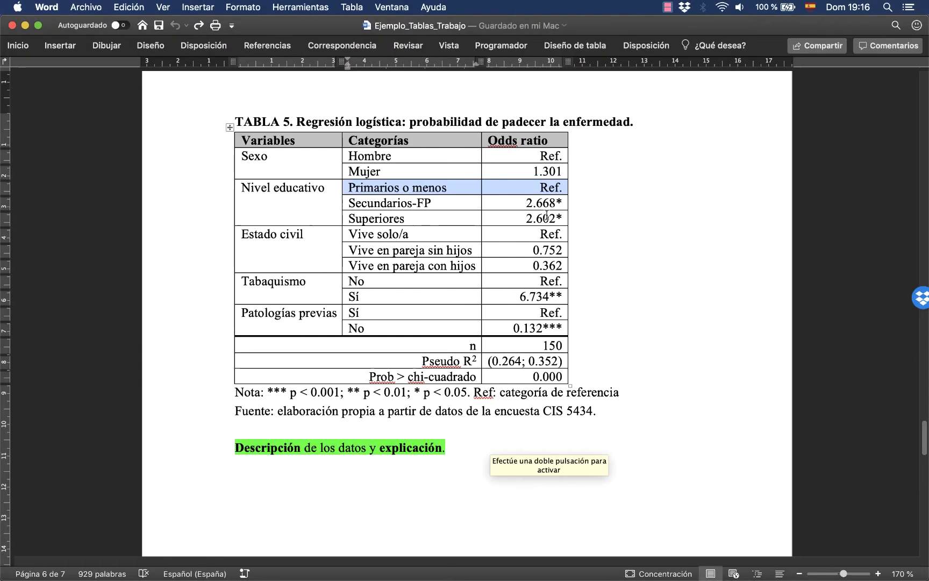
click(565, 206)
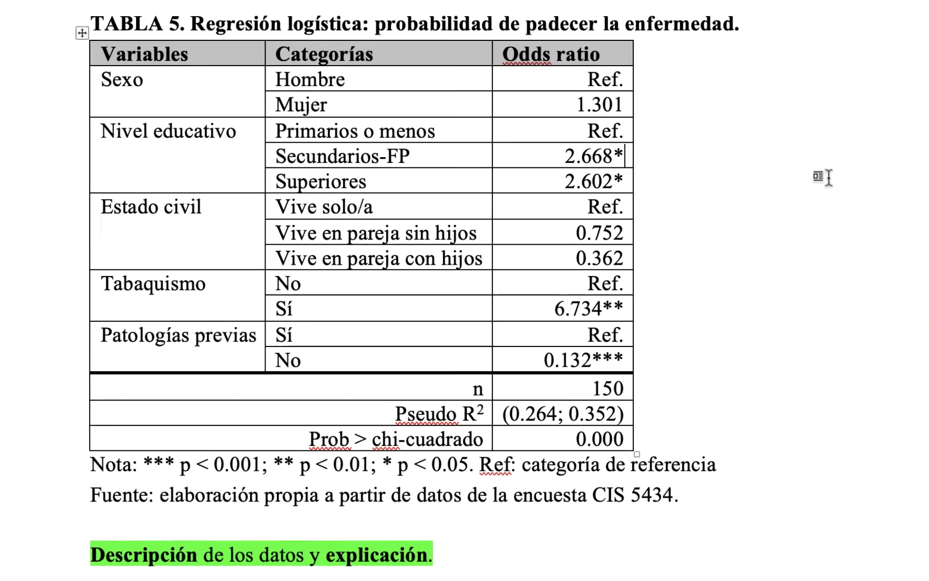
key(Down)
key(BackSpace)
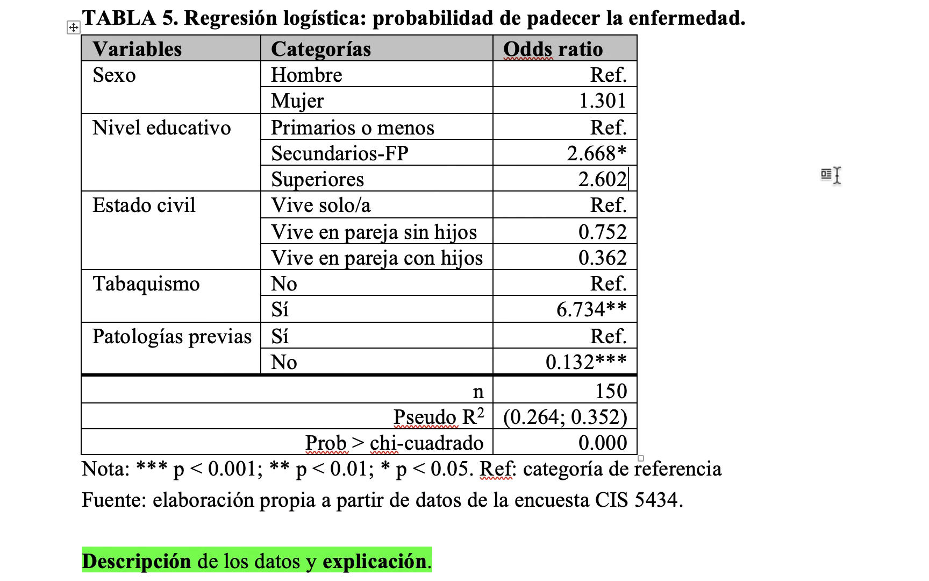
key(shift+Home)
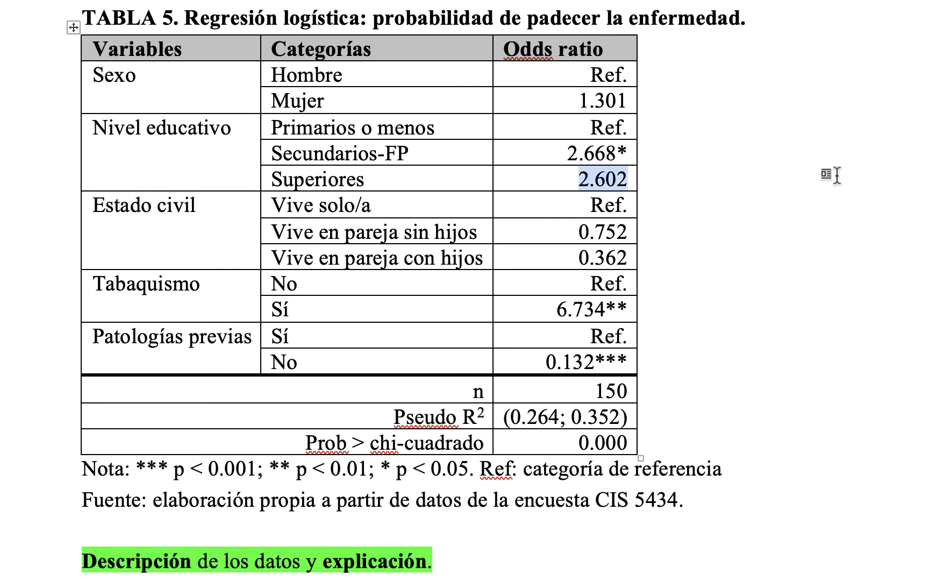
key(shift+Left)
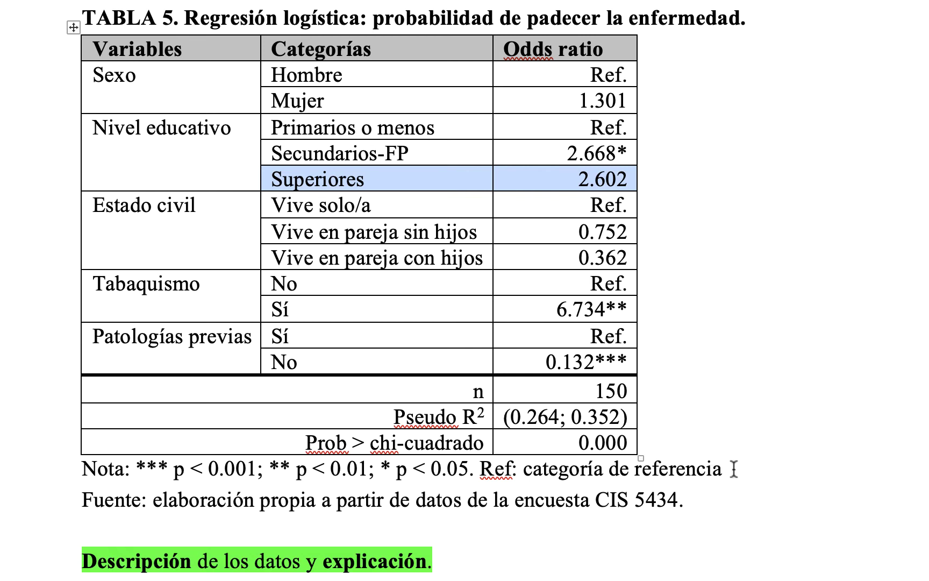
- Review the significance-level note and the data source line beneath Table 5
drag(733, 468, 109, 476)
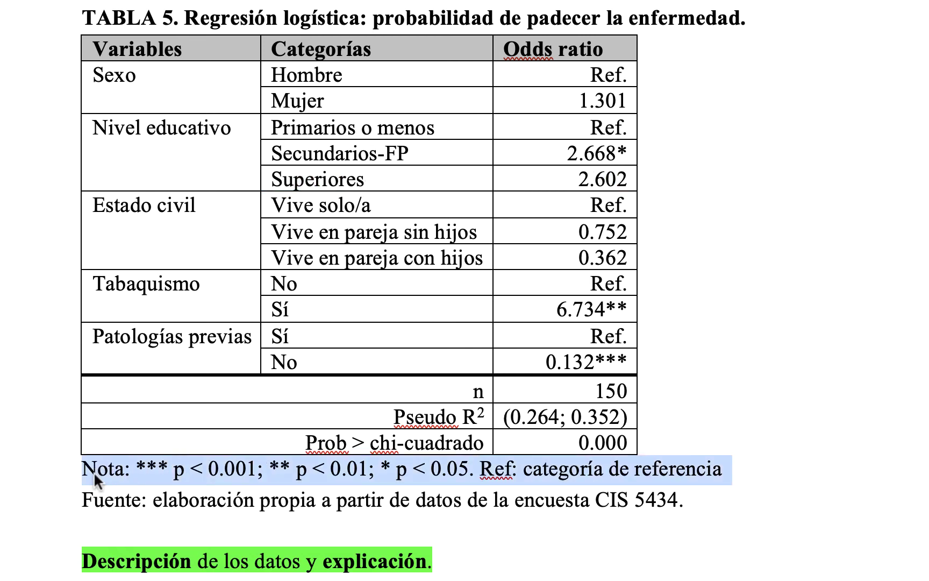
click(192, 498)
triple_click(190, 504)
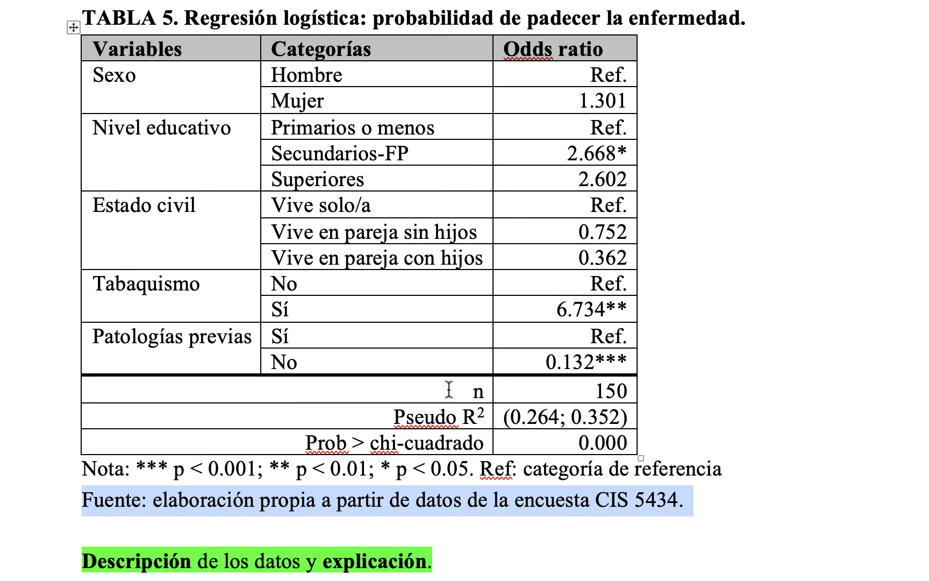
- Check Table 5's n, Pseudo R² and Prob > chi-cuadrado rows against the case processing, model summary and omnibus test tables in SPSS
drag(450, 388, 560, 398)
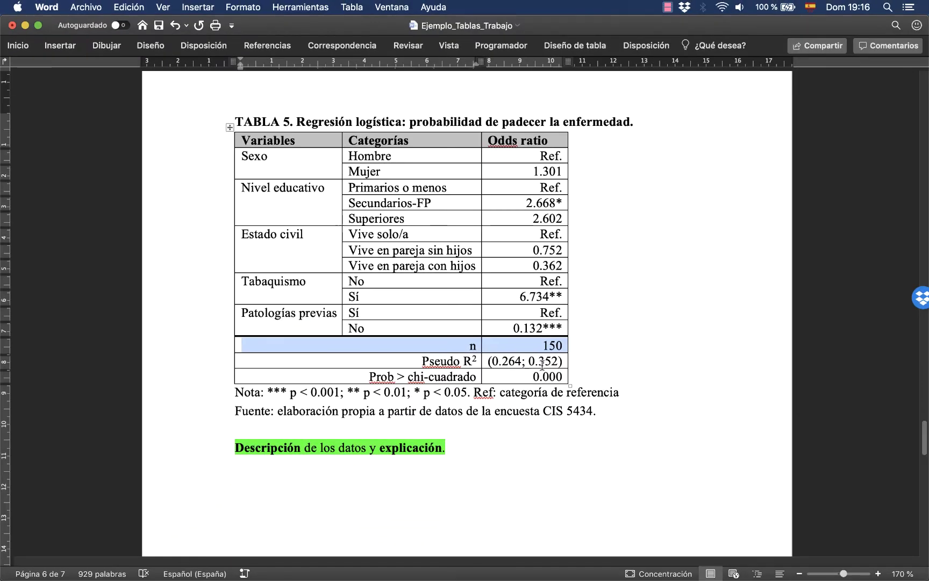
key(super+Tab)
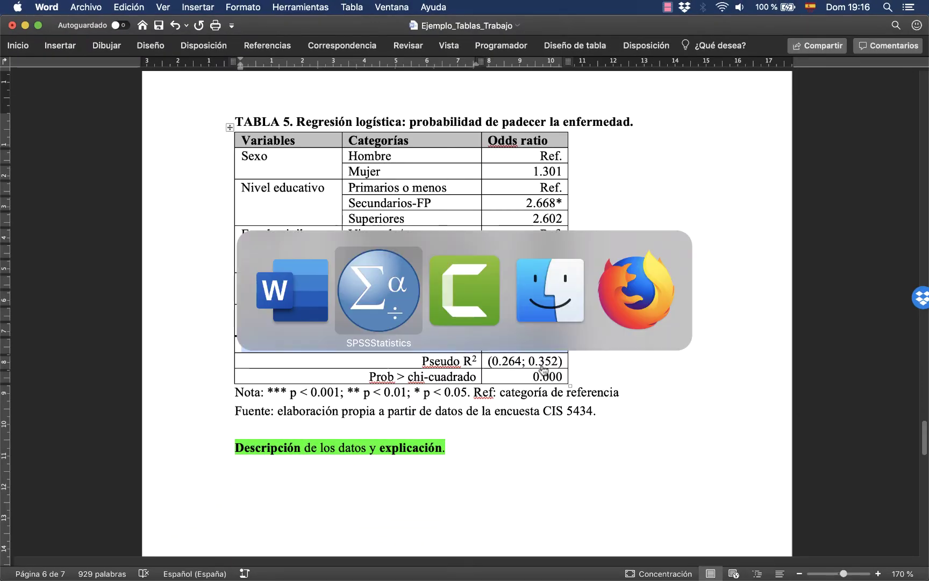
scroll(426, 284, up, 10)
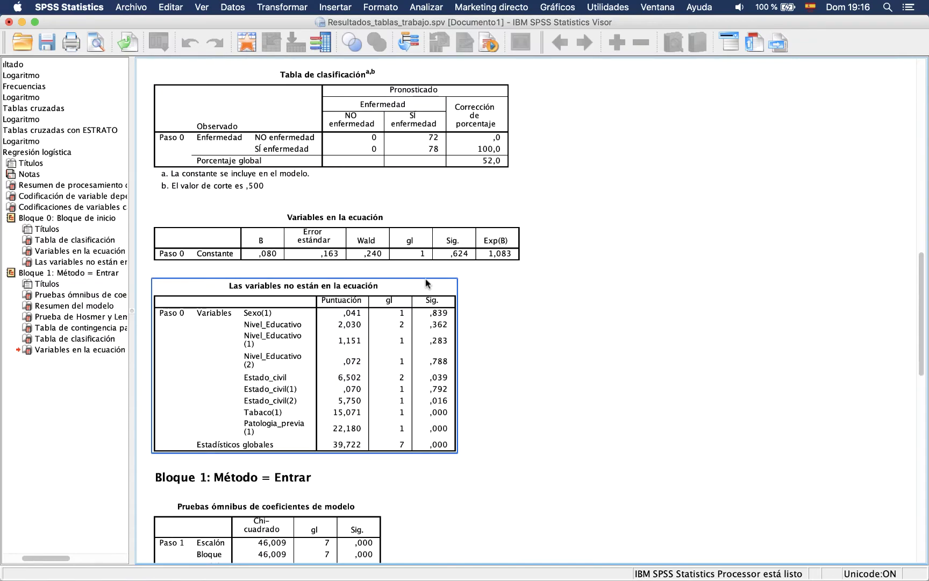
scroll(427, 283, up, 15)
scroll(426, 269, down, 15)
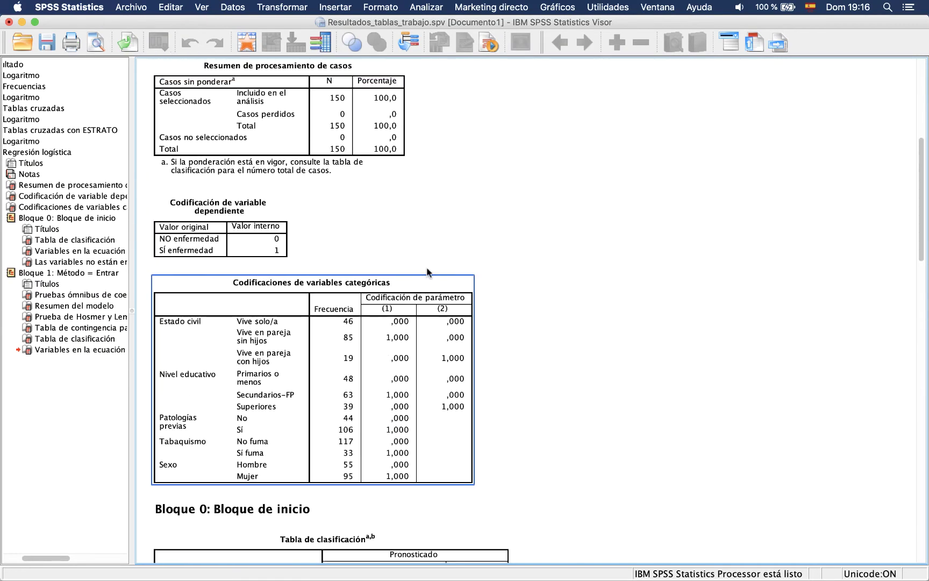
click(383, 272)
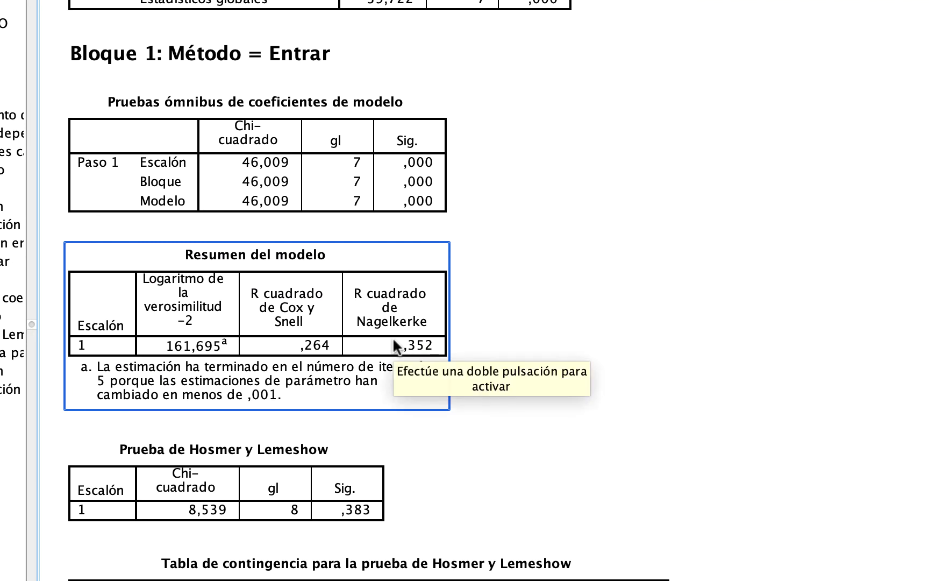
click(575, 334)
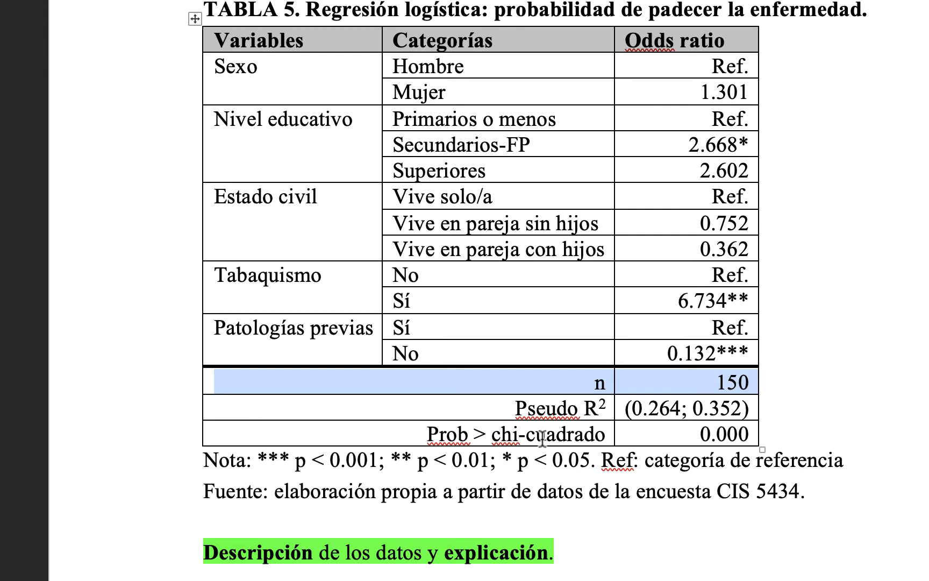
key(super+Tab)
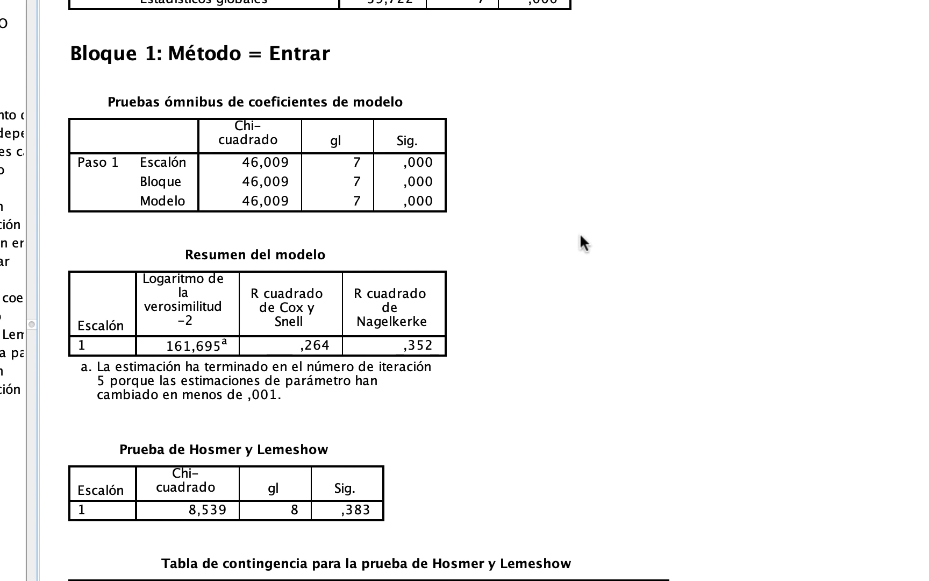
key(super+Tab)
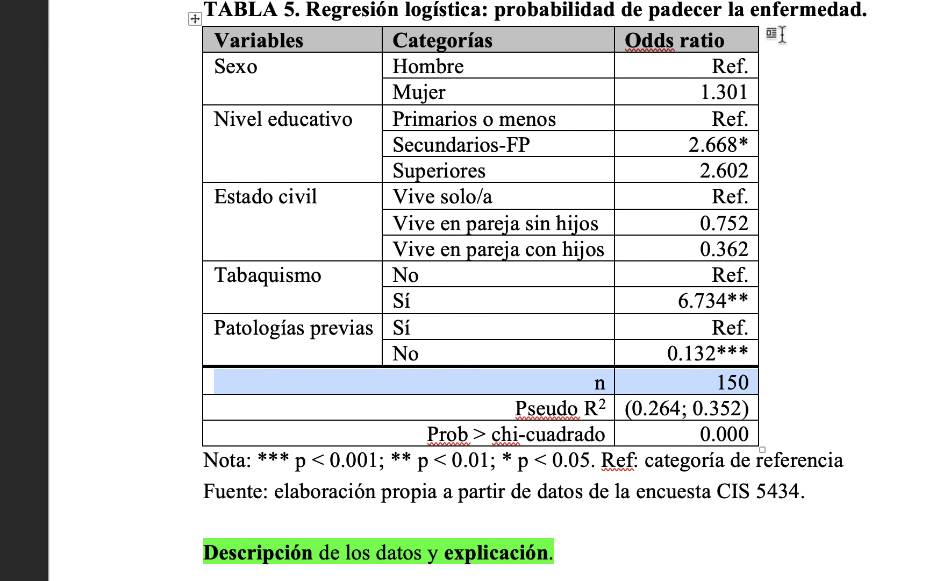
- Compare Table 5's odds ratio column with the Exp(B) confidence intervals in the SPSS "Variables en la ecuación" output, and return to Word
click(744, 41)
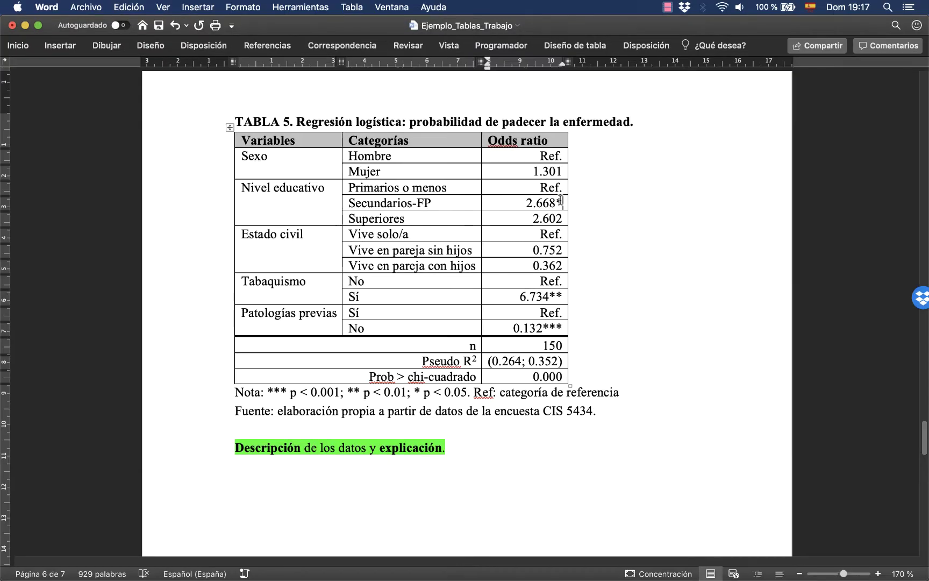
key(super+Tab)
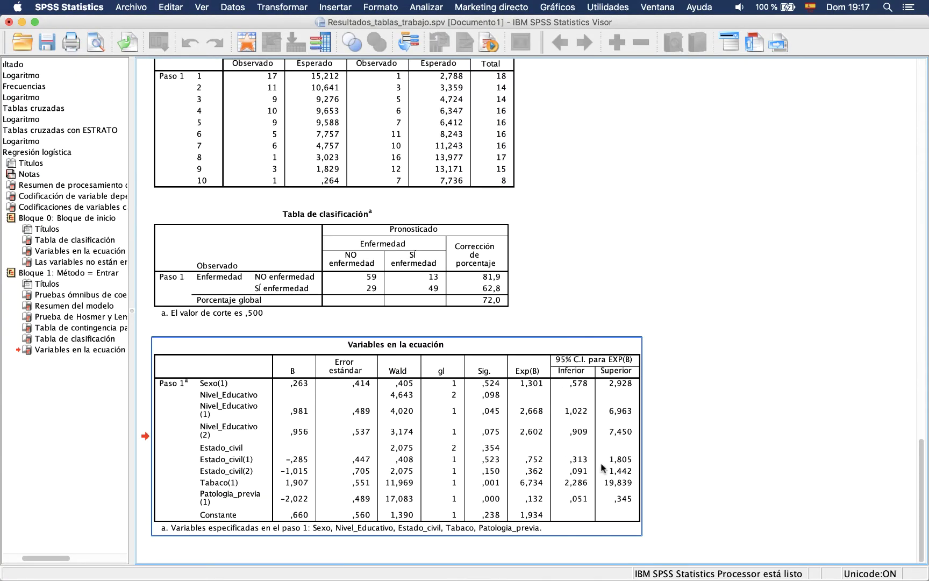
click(739, 428)
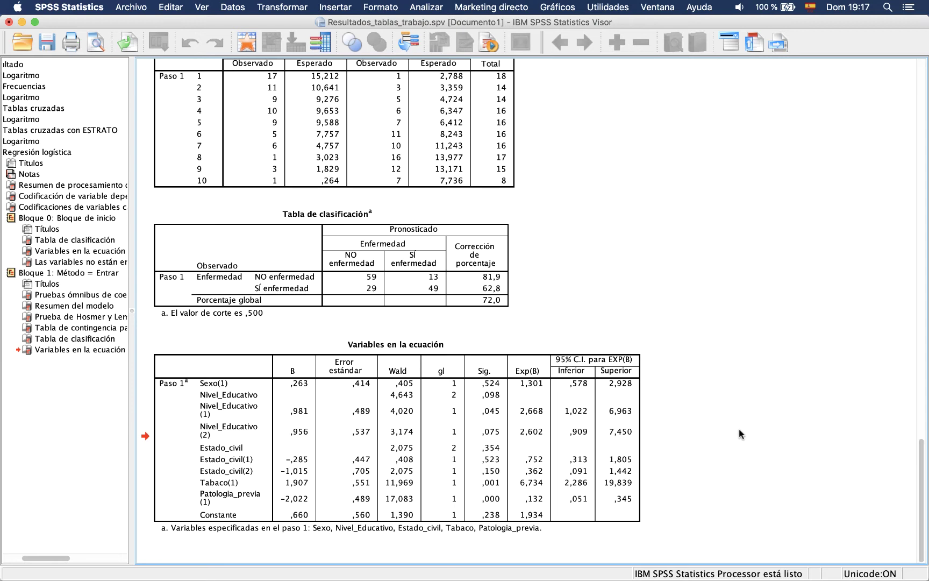
key(super+Tab)
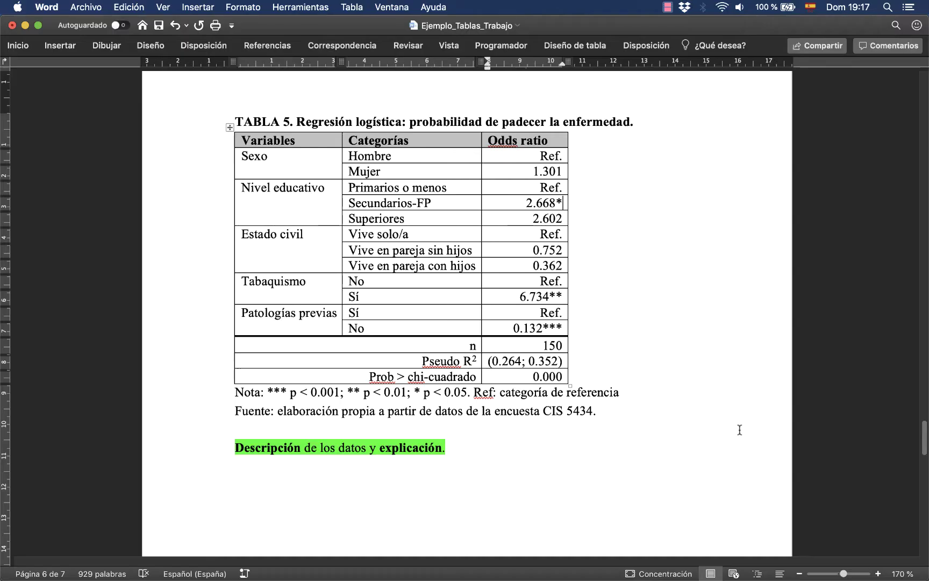